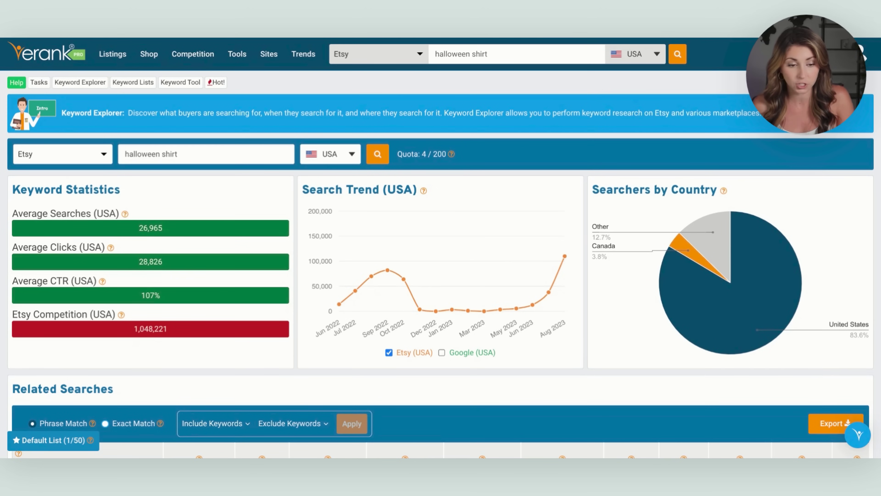
# Scroll down through the Kittl home page's design template categories
pyautogui.scroll(-10, 348, 272)
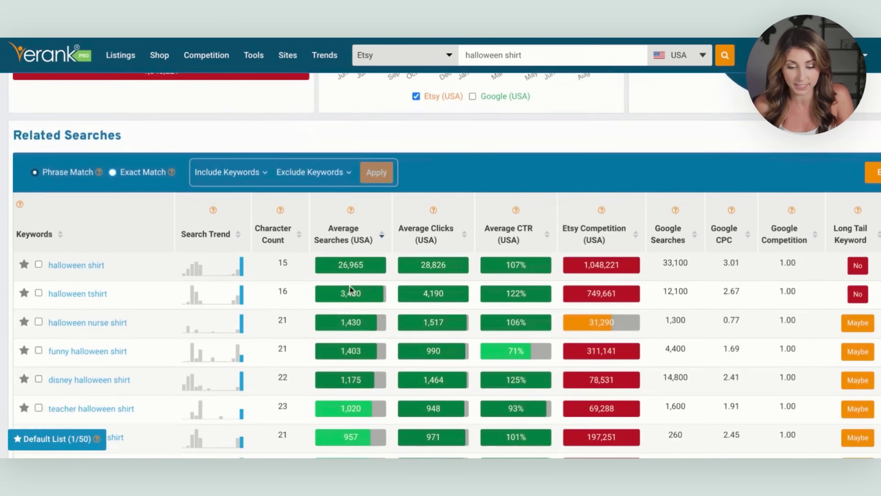
pyautogui.scroll(-6, 350, 288)
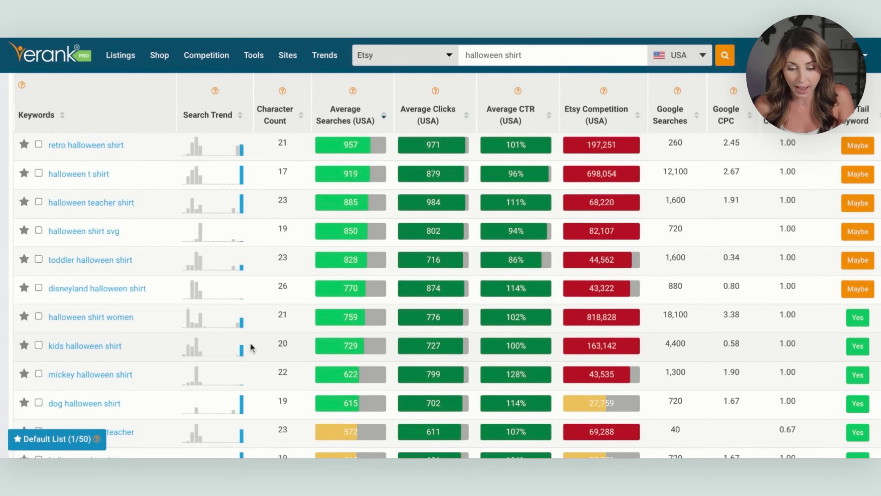
pyautogui.scroll(-4, 289, 273)
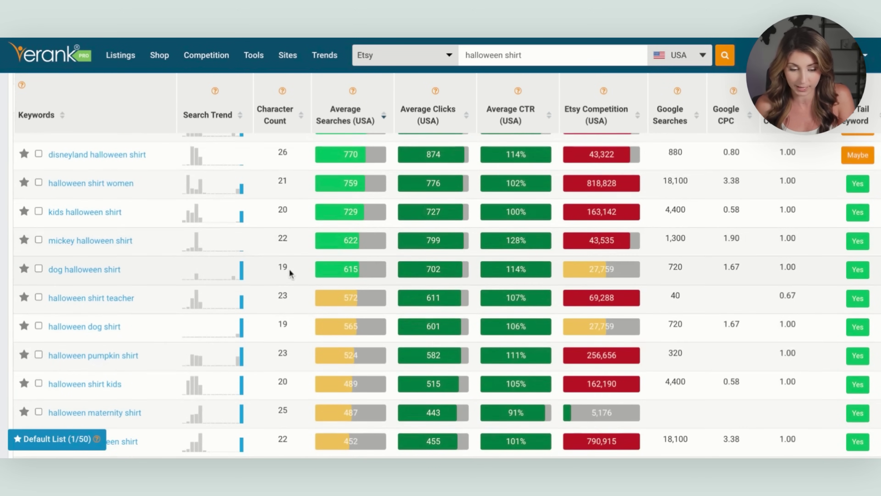
pyautogui.scroll(-6, 289, 274)
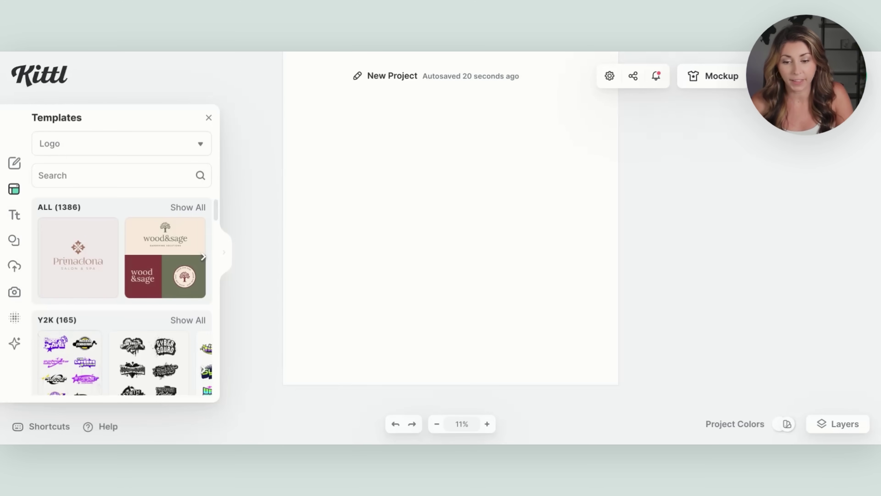
# Open Kittl's AI Image Generator from the blank new project
pyautogui.click(15, 343)
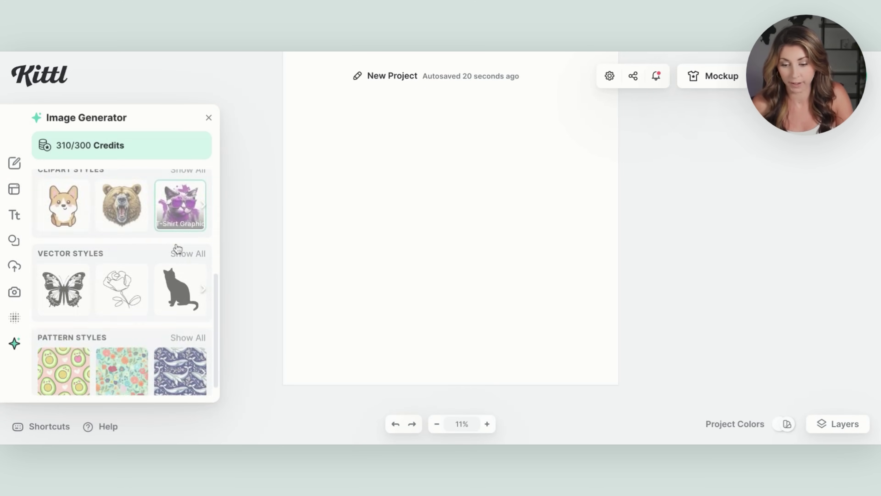
pyautogui.scroll(2, 85, 250)
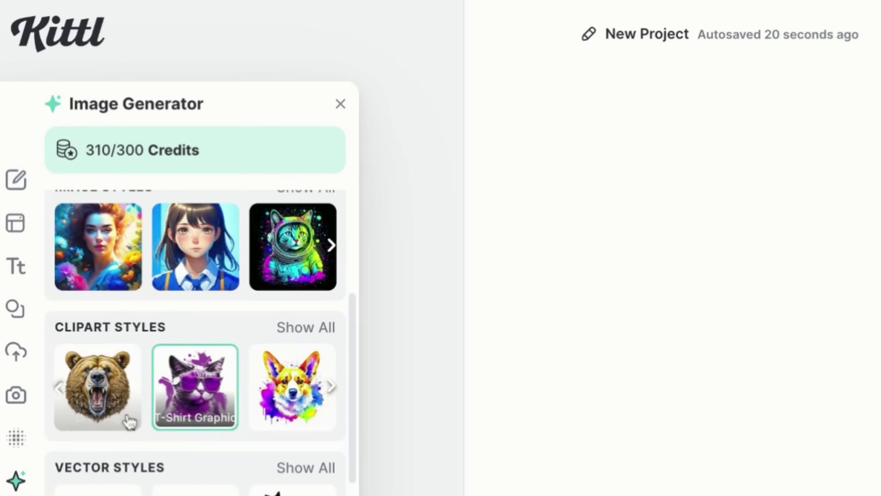
pyautogui.scroll(3, 82, 308)
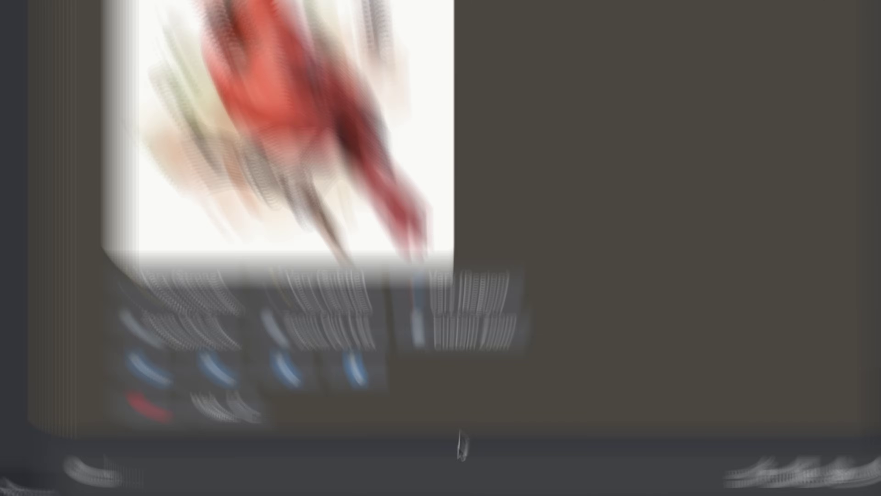
# Send Midjourney the /subscribe command to get the plan link
pyautogui.write('/subscribe')
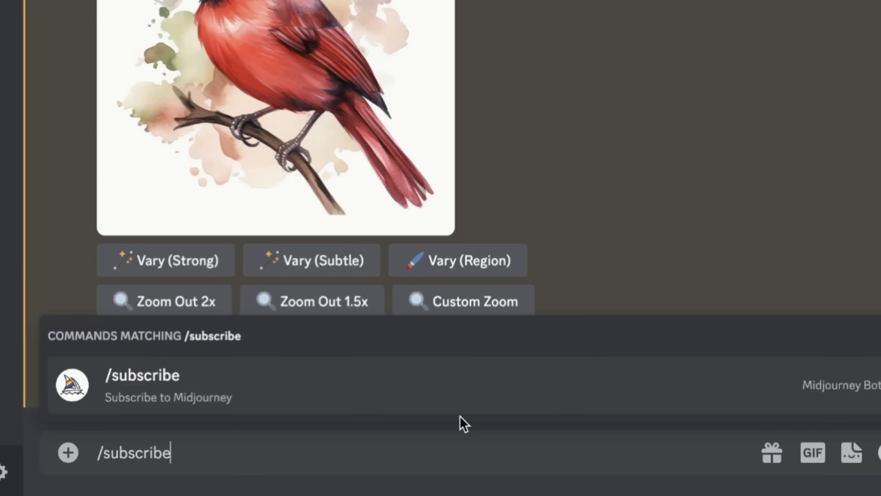
pyautogui.press('Return')
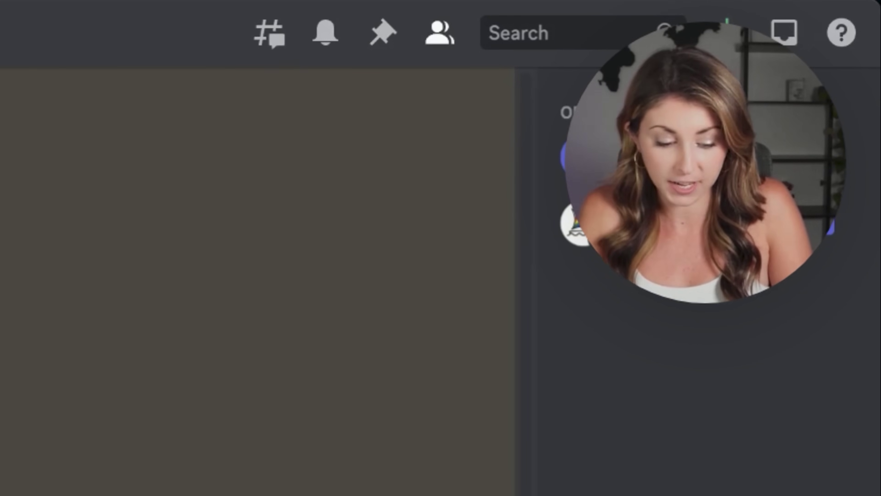
# Submit the /imagine prompt 'a pug sitting beside a pumpkin spice latte, clipart, no background, simple'
pyautogui.write('/imagine')
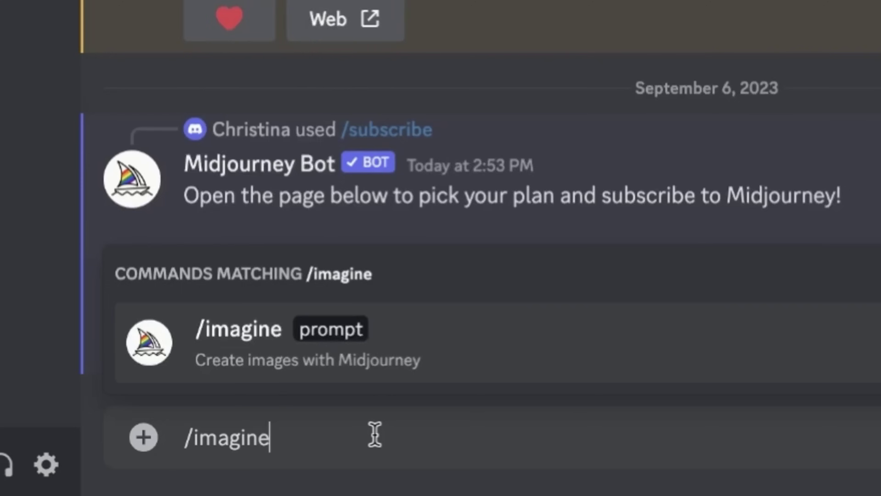
pyautogui.press('Tab')
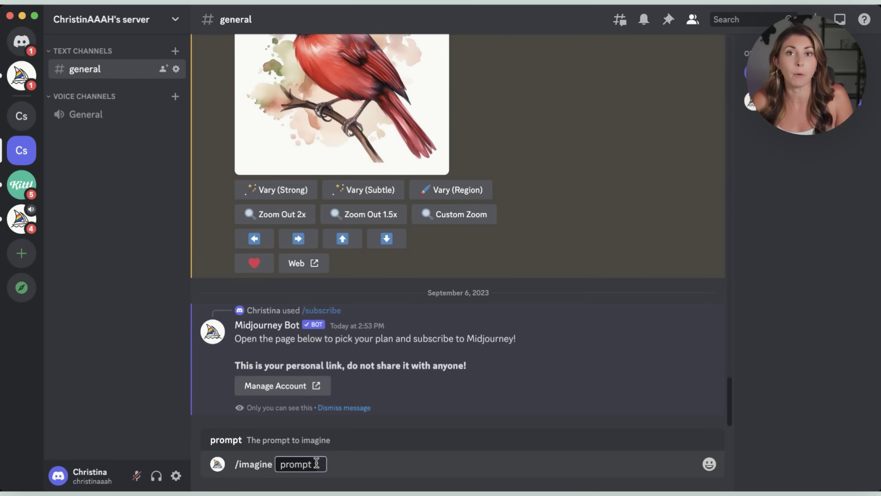
pyautogui.write('a pug sitting beside a pumpkin spice latte, clipart, no background, simple')
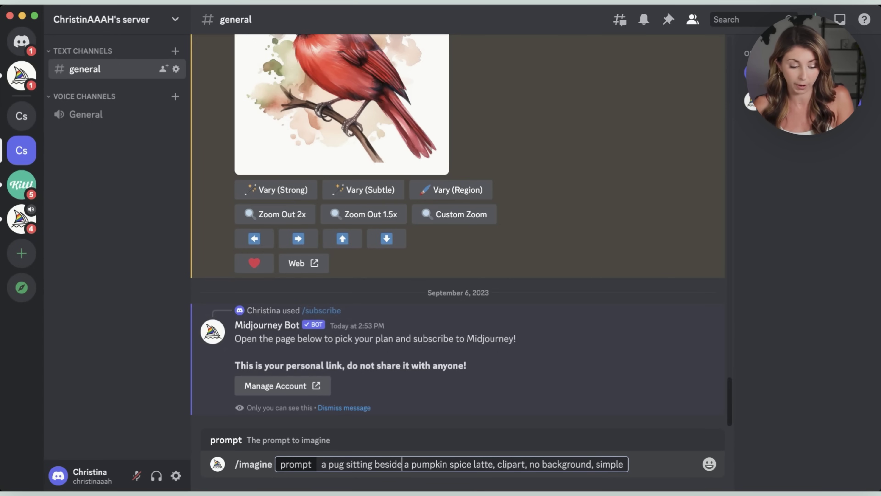
pyautogui.press('Return')
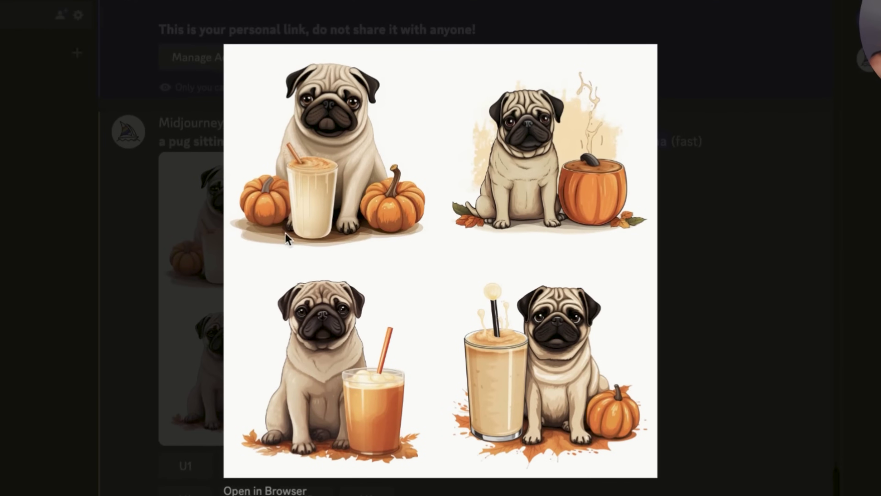
# Close the enlarged pug grid and request V3 variations of the third pug
pyautogui.click(175, 245)
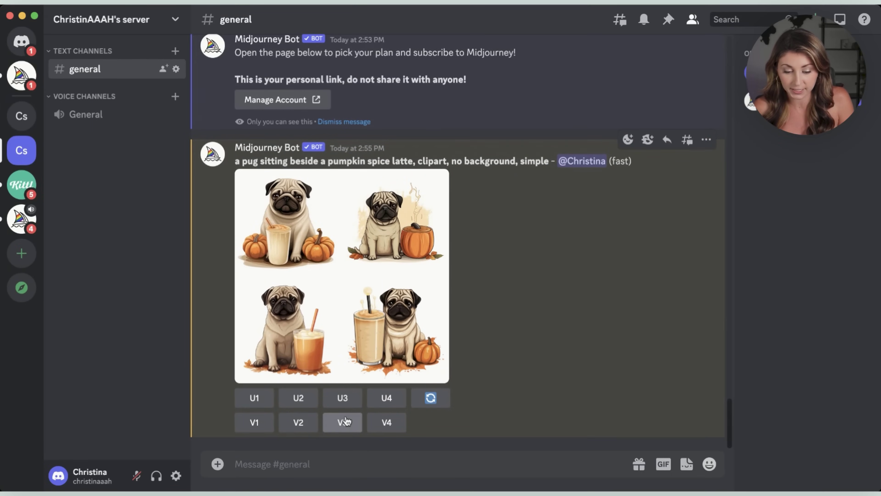
pyautogui.click(343, 422)
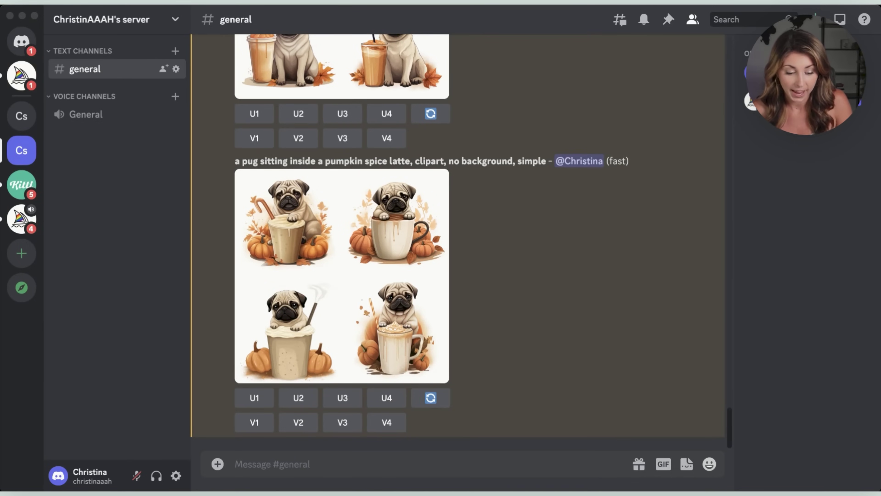
# Enlarge the pug-in-latte grid to inspect it, then close the view
pyautogui.click(351, 342)
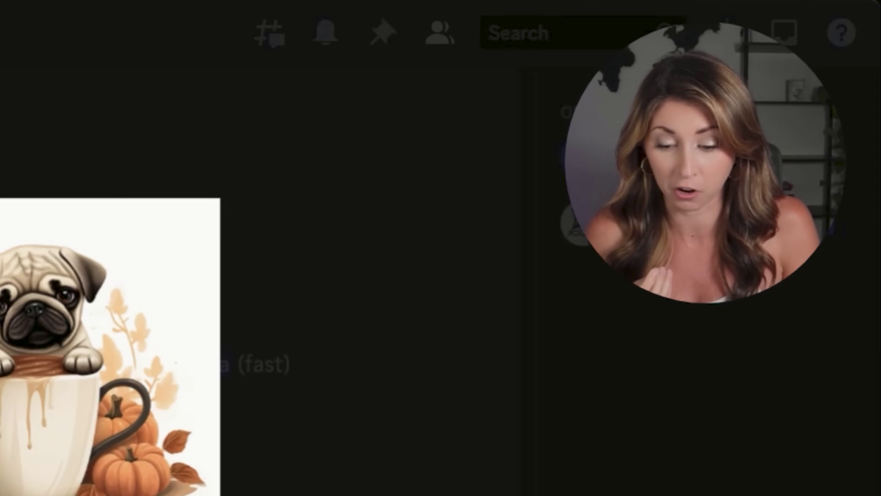
pyautogui.press('Escape')
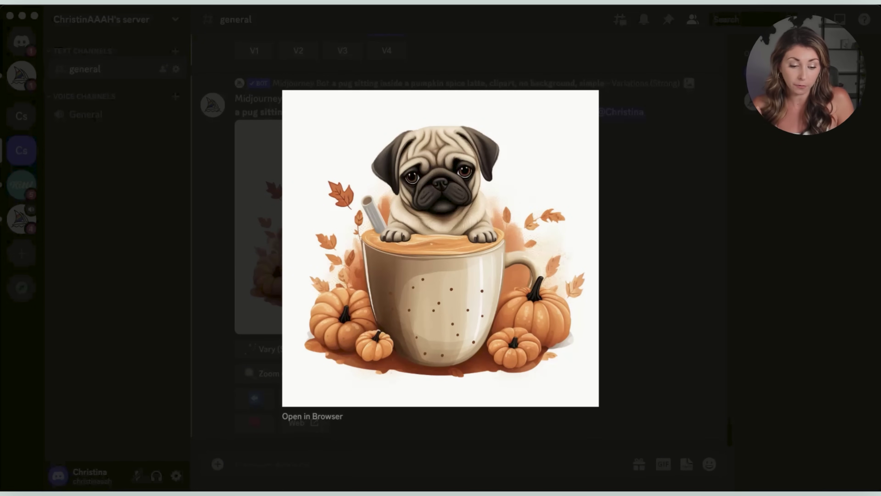
# Save the enlarged pug-in-latte image to the computer
pyautogui.rightClick(479, 290)
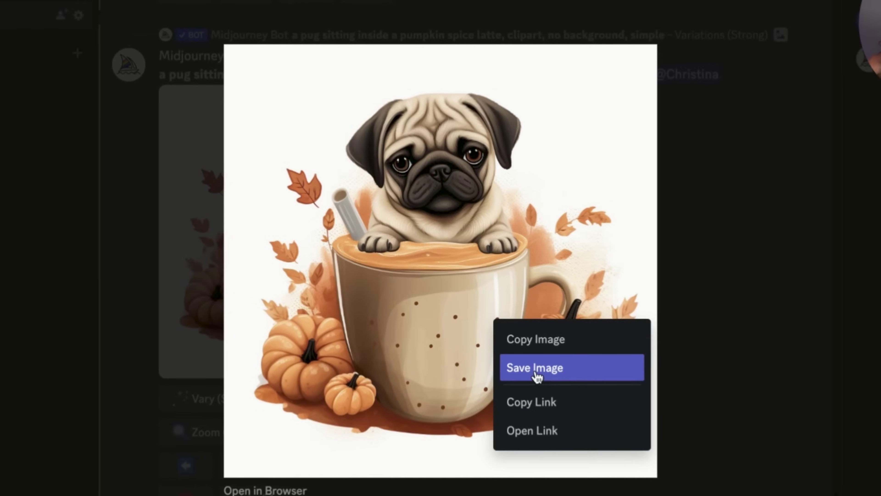
pyautogui.click(502, 351)
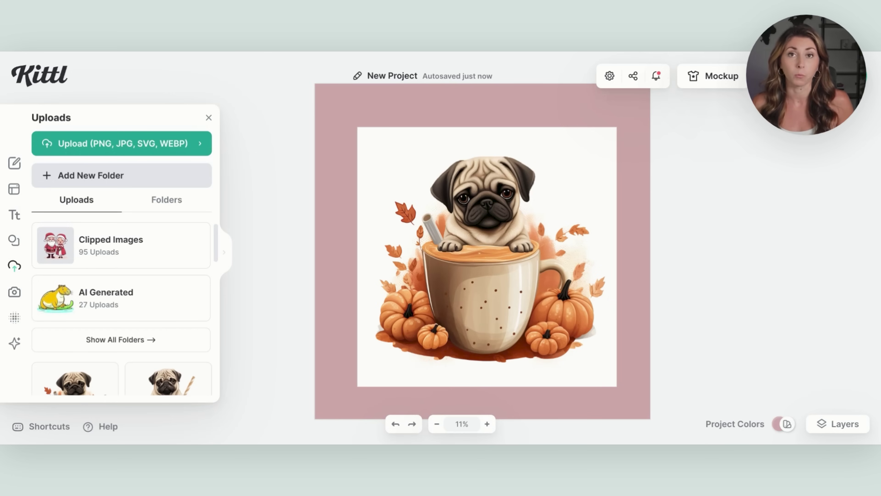
# Remove the pug-in-latte image's white background with AI Background Remover
pyautogui.click(532, 252)
pyautogui.click(796, 300)
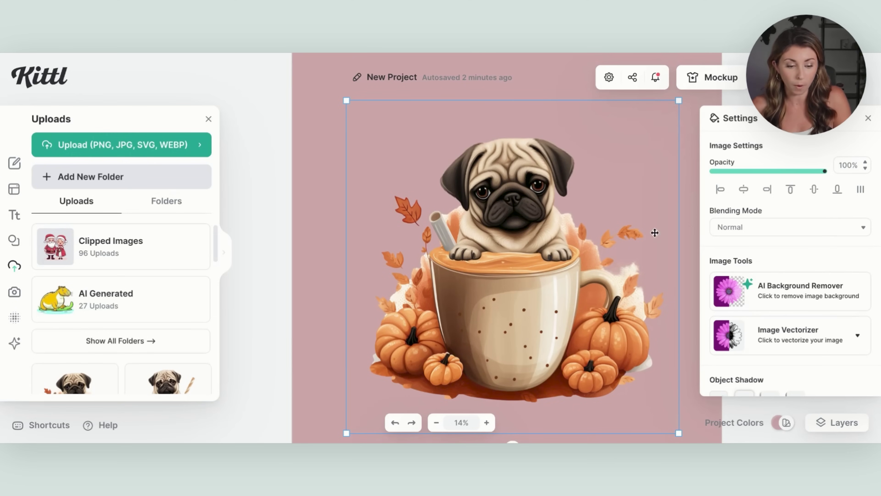
# Vectorize the pug-in-latte image with the colour count set to 16
pyautogui.click(847, 335)
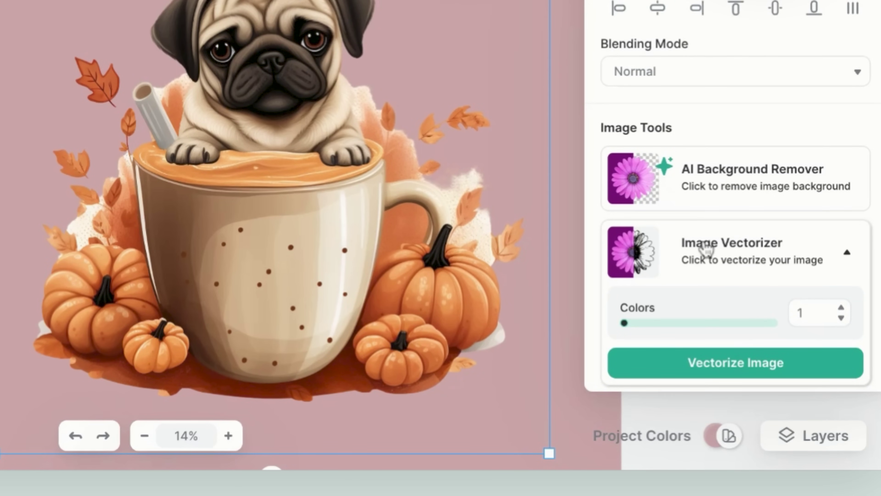
pyautogui.moveTo(624, 323); pyautogui.dragTo(773, 323)
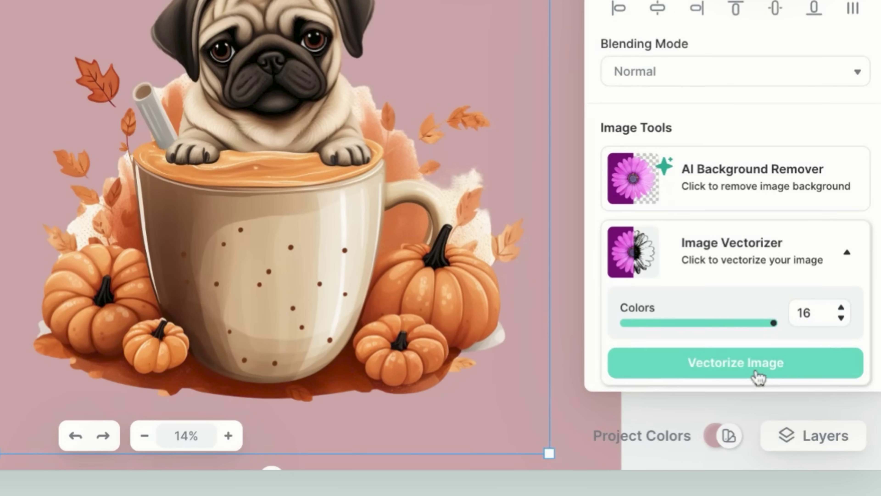
pyautogui.click(758, 374)
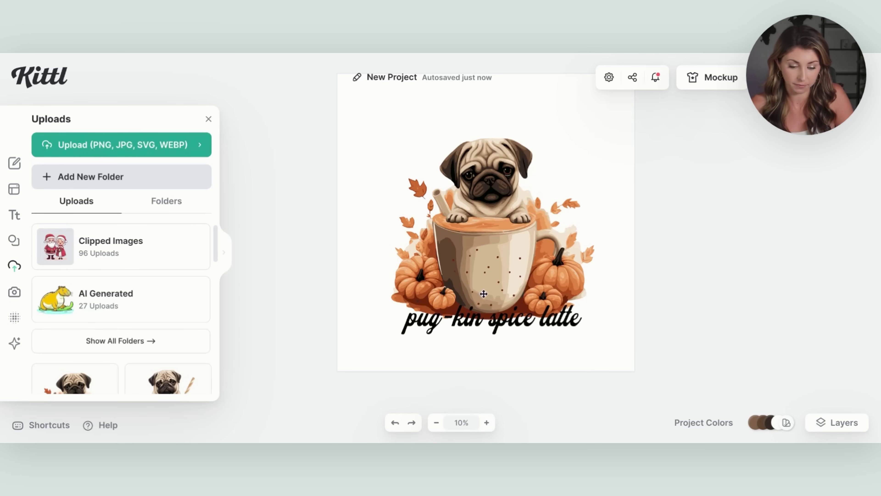
# Give the 'pug-kin spice latte' caption a Block Shadow with Offset 0 and Outline Width 32
pyautogui.click(490, 331)
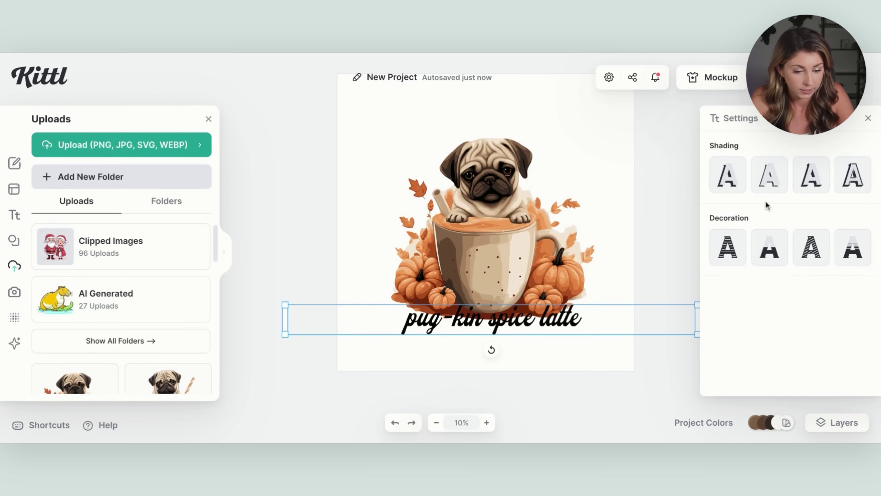
pyautogui.click(812, 175)
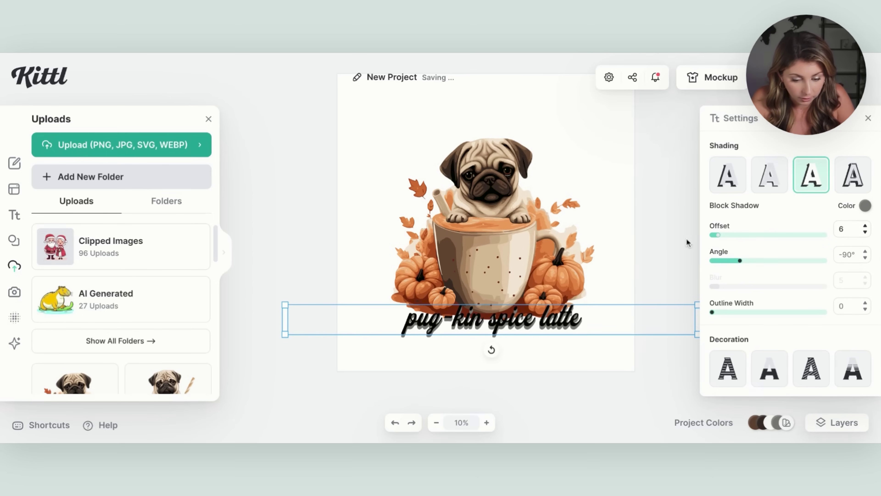
pyautogui.moveTo(715, 238); pyautogui.dragTo(711, 236)
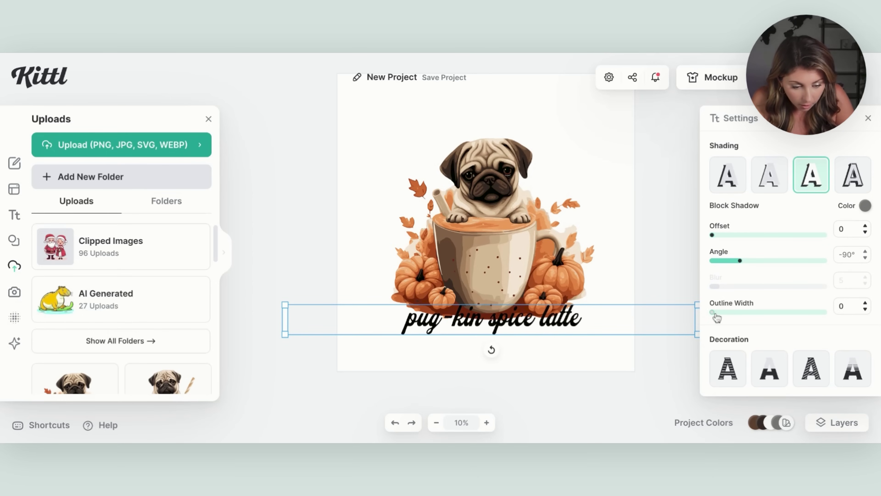
pyautogui.moveTo(713, 312); pyautogui.dragTo(747, 314)
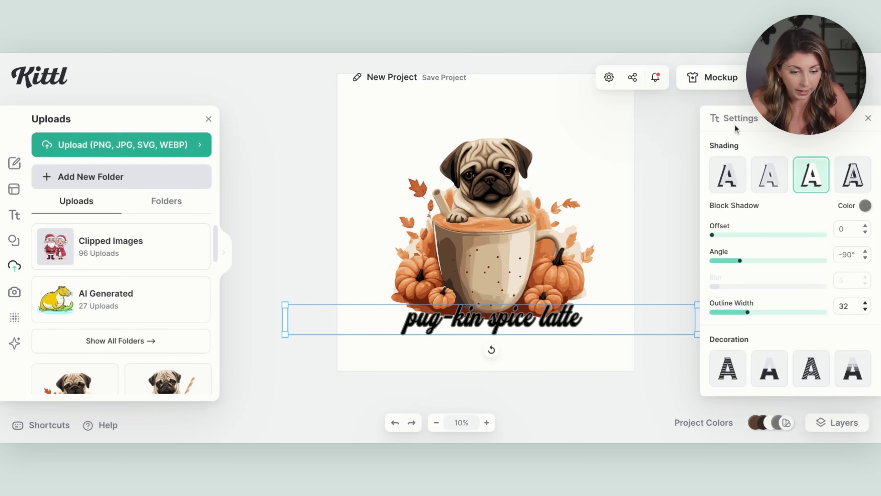
# Set the caption's shadow colour to the light cream swatch f4e7d3
pyautogui.scroll(5, 739, 127)
pyautogui.click(734, 166)
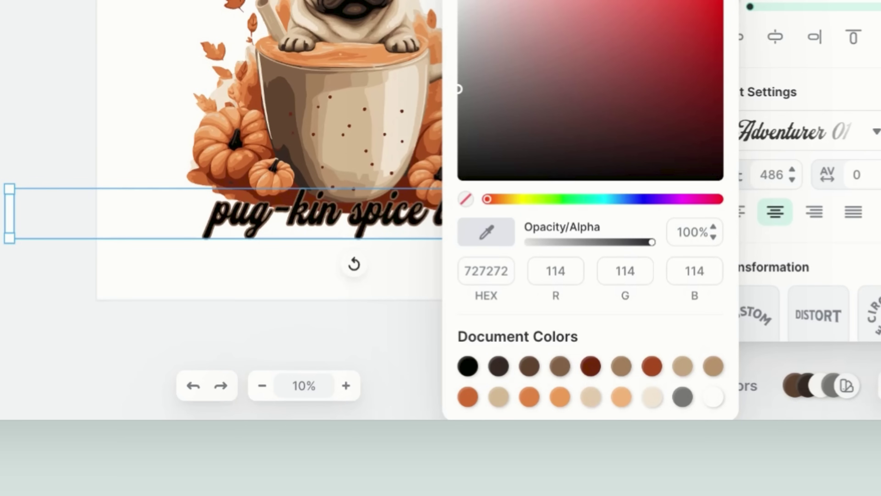
pyautogui.click(651, 400)
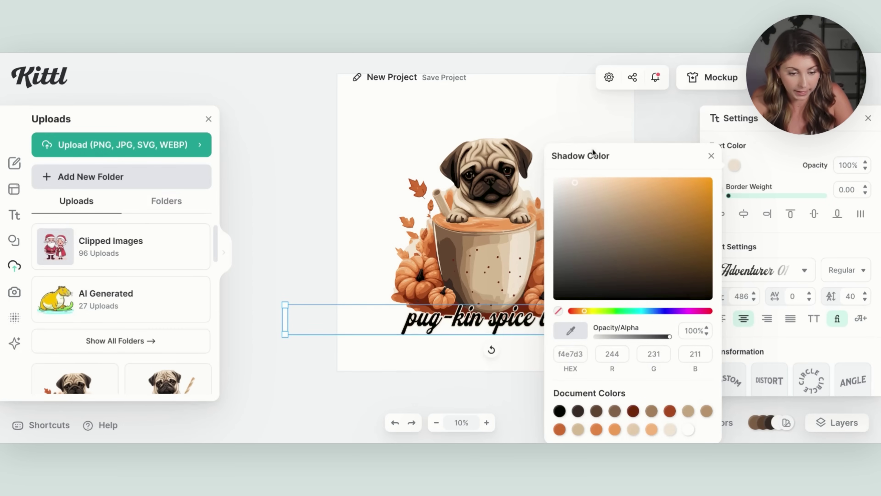
pyautogui.click(621, 125)
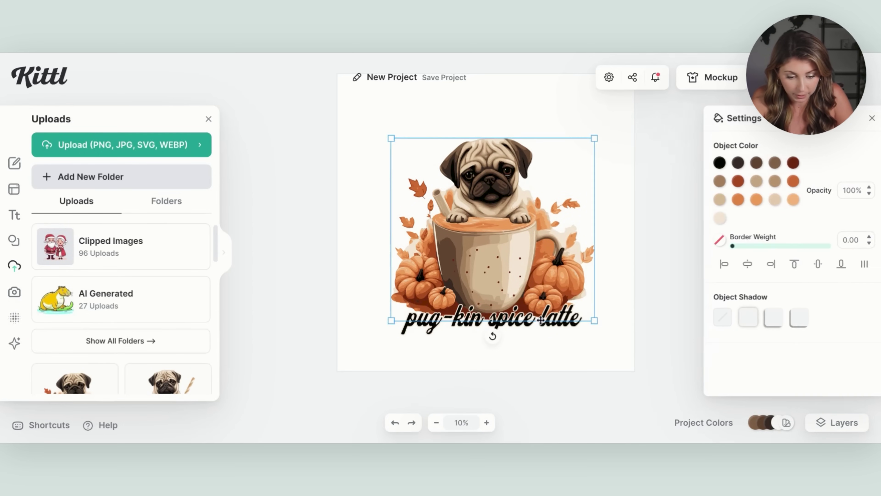
pyautogui.scroll(-5, 730, 259)
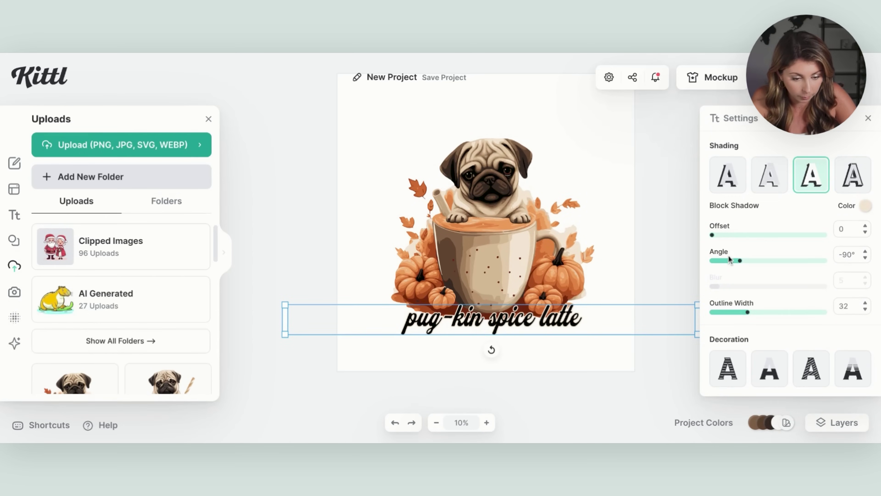
pyautogui.click(659, 191)
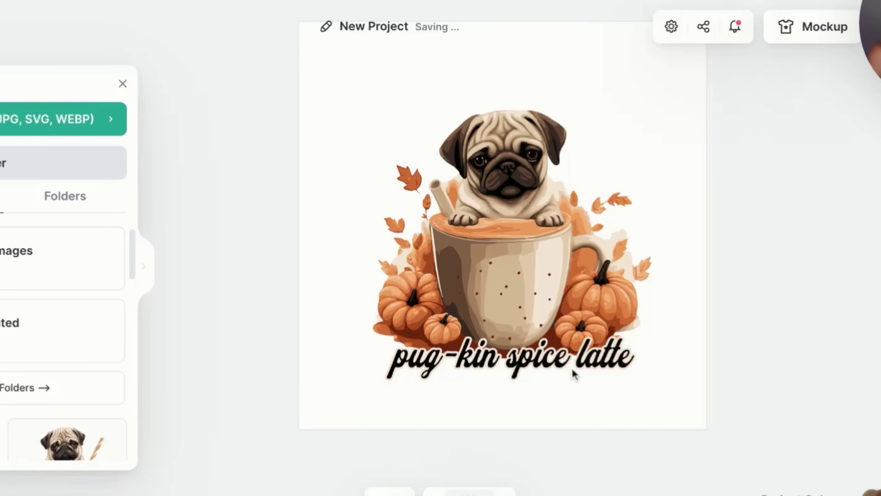
pyautogui.click(586, 360)
pyautogui.hotkey('shift', 'Up')
pyautogui.hotkey('shift', 'Up')
pyautogui.hotkey('shift', 'Up')
pyautogui.hotkey('shift', 'Up')
pyautogui.hotkey('shift', 'Up')
pyautogui.hotkey('shift', 'Up')
pyautogui.hotkey('shift', 'Up')
pyautogui.hotkey('shift', 'Up')
pyautogui.hotkey('shift', 'Up')
pyautogui.hotkey('shift', 'Up')
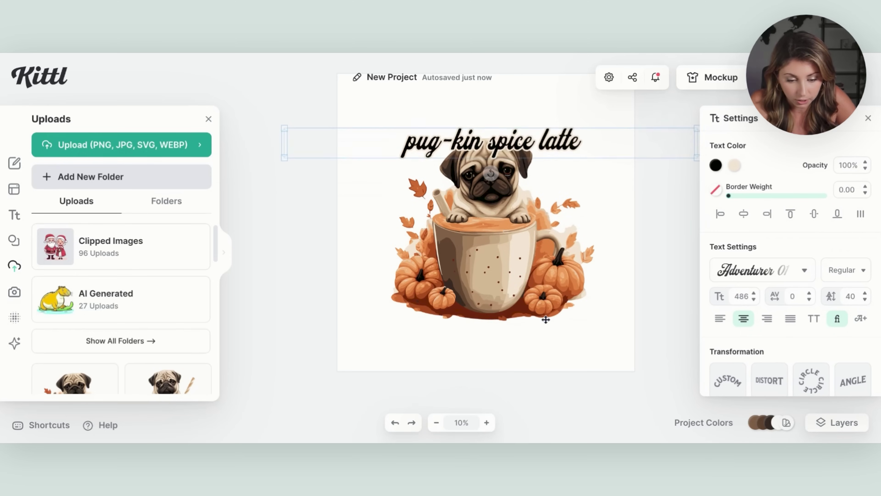
pyautogui.hotkey('shift', 'Down')
pyautogui.hotkey('shift', 'Down')
pyautogui.hotkey('shift', 'Down')
pyautogui.scroll(-2, 865, 252)
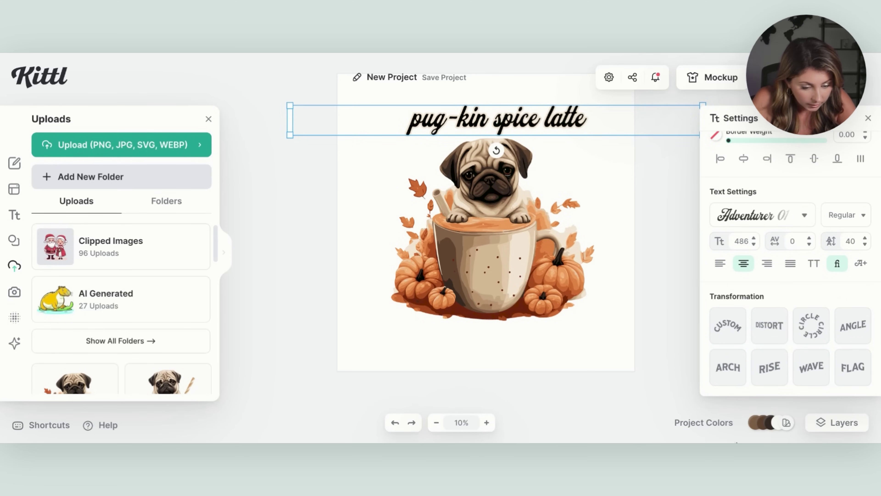
pyautogui.click(739, 371)
pyautogui.moveTo(497, 125); pyautogui.dragTo(495, 102)
pyautogui.press('Escape')
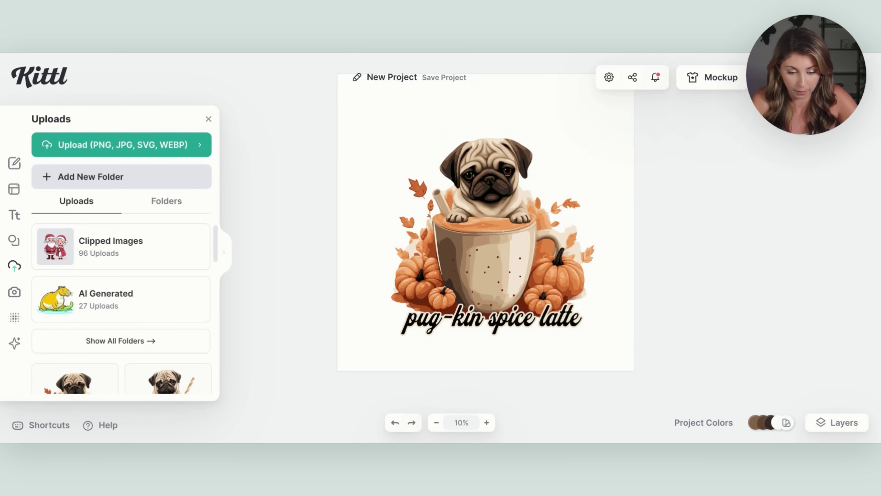
# Select the artboard background behind the pug-in-latte design
pyautogui.click(604, 136)
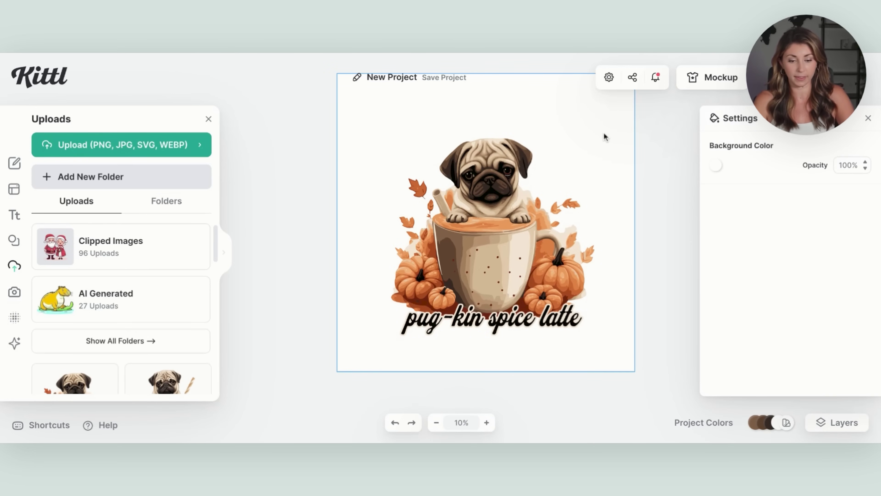